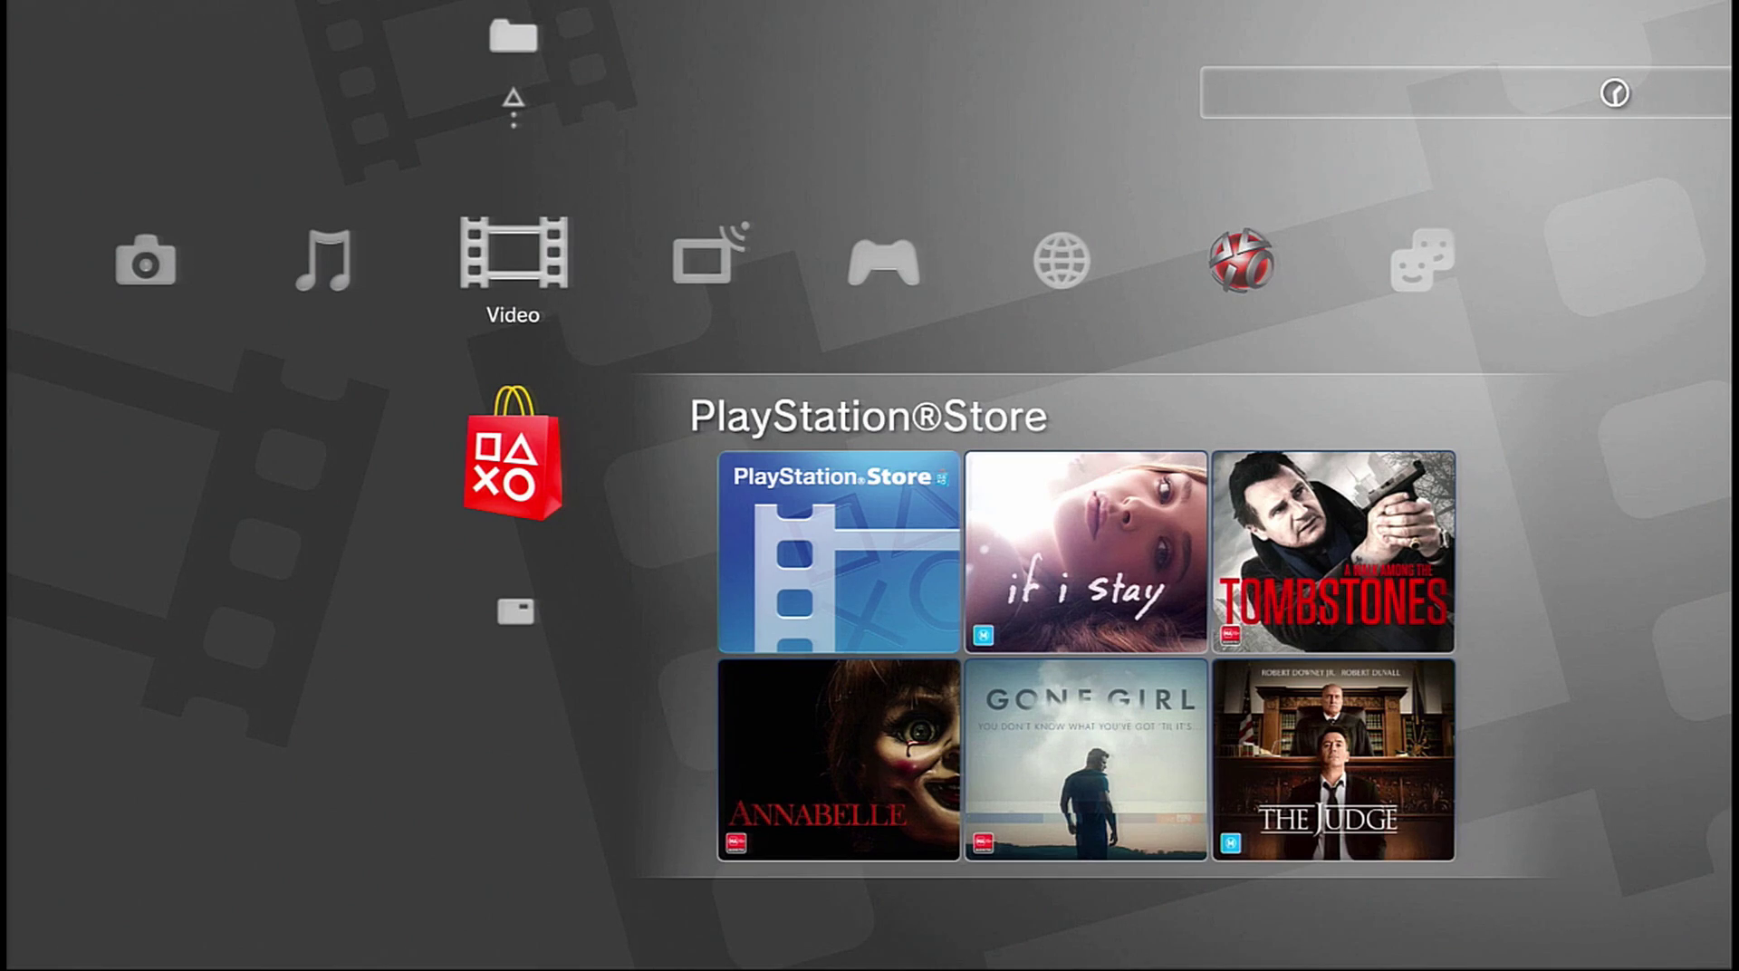
Step: Find Rebug Toolbox among the console's Game items and launch it
key("Right")
key("Right")
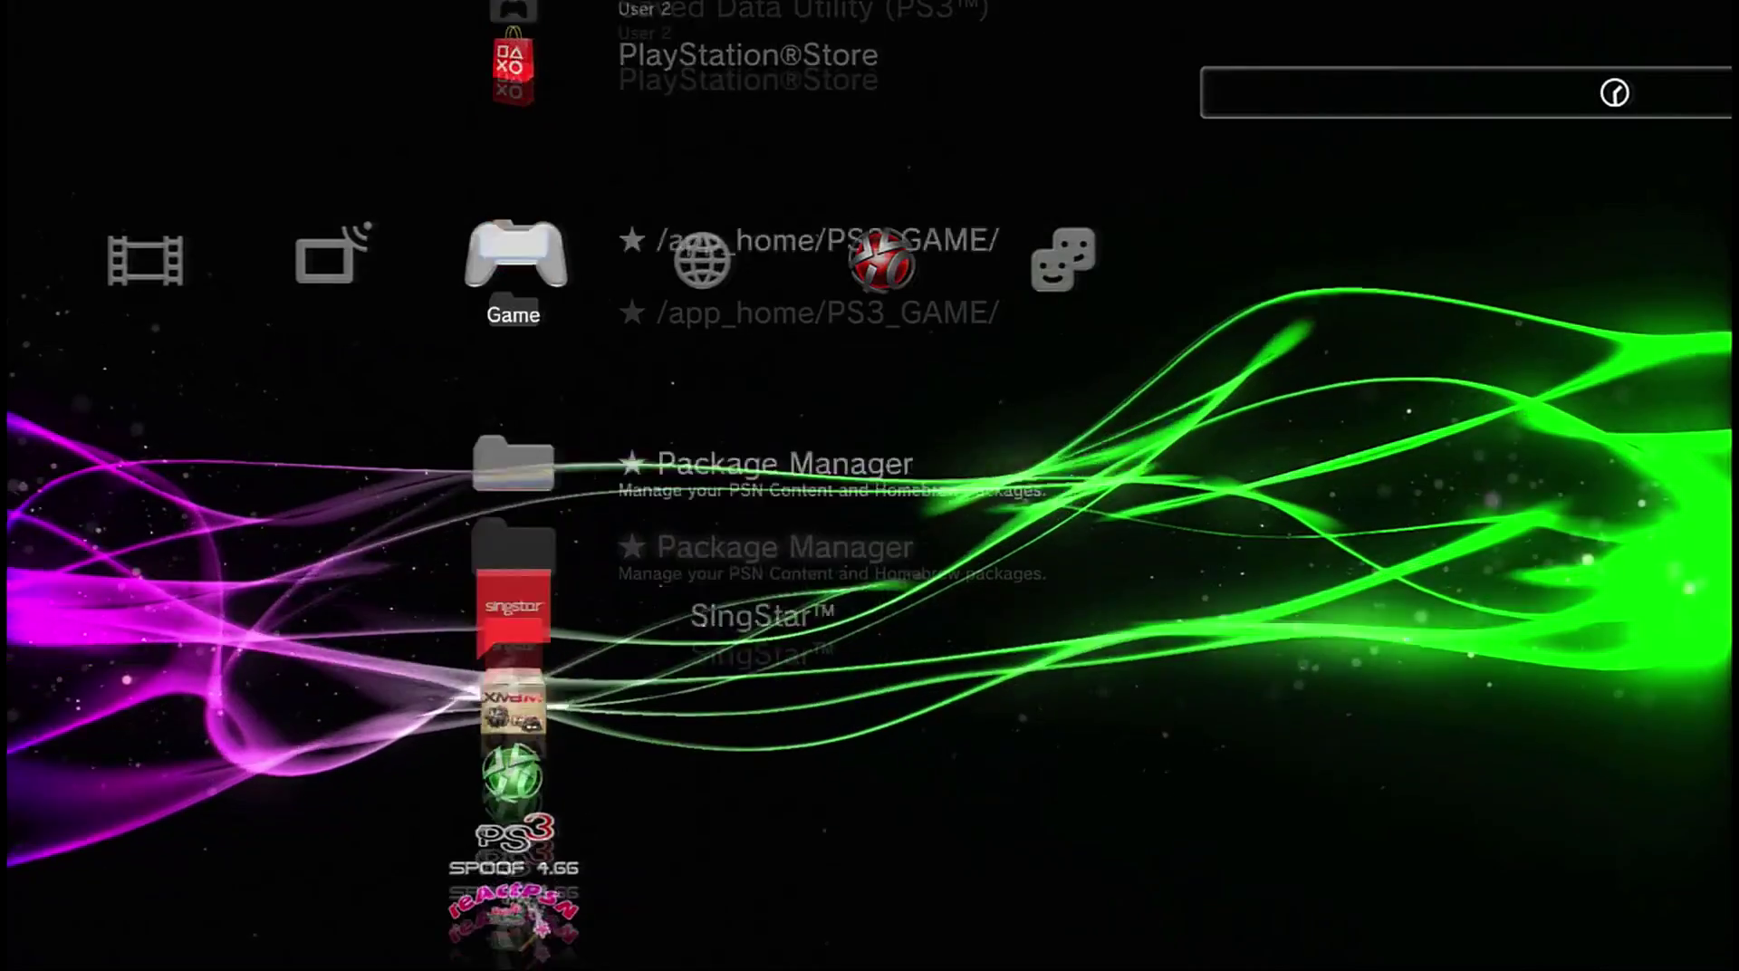
key("Down")
key("Down")
key("Down")
key("Down")
key("Down")
key("Down")
key("Down")
key("Down")
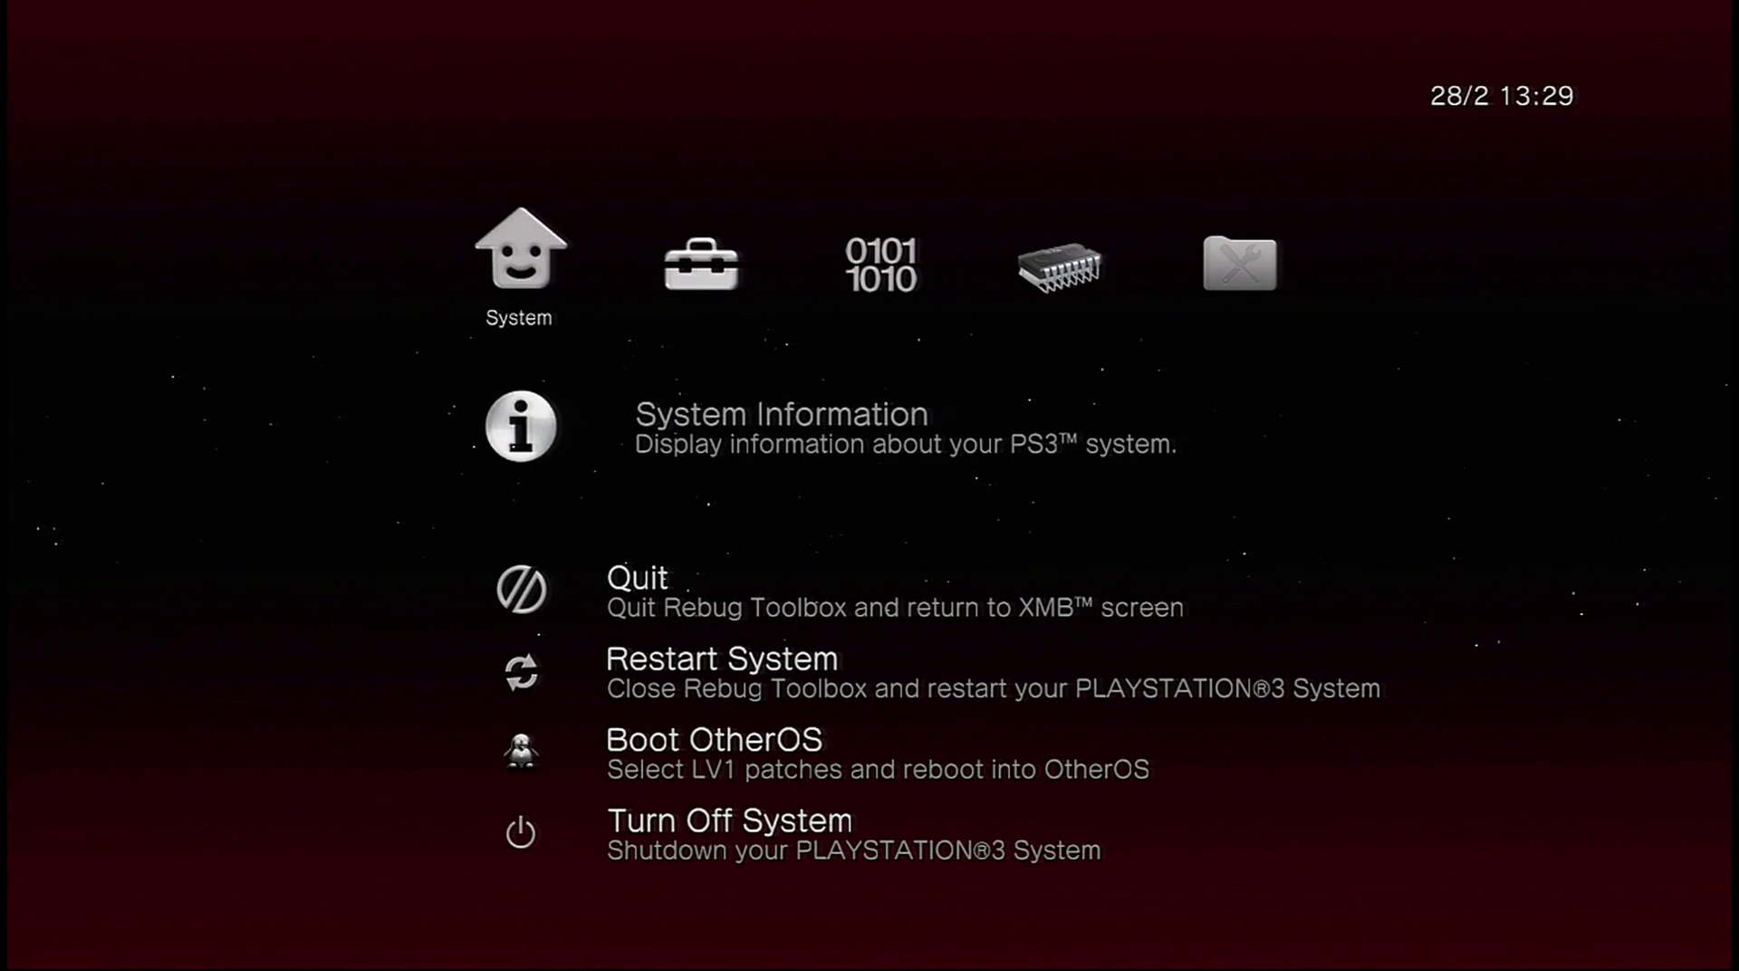
Step: Dump the eid root key with the Rebug Toolbox utility and agree to the reboot
key("Right")
key("Right")
key("Right")
key("Right")
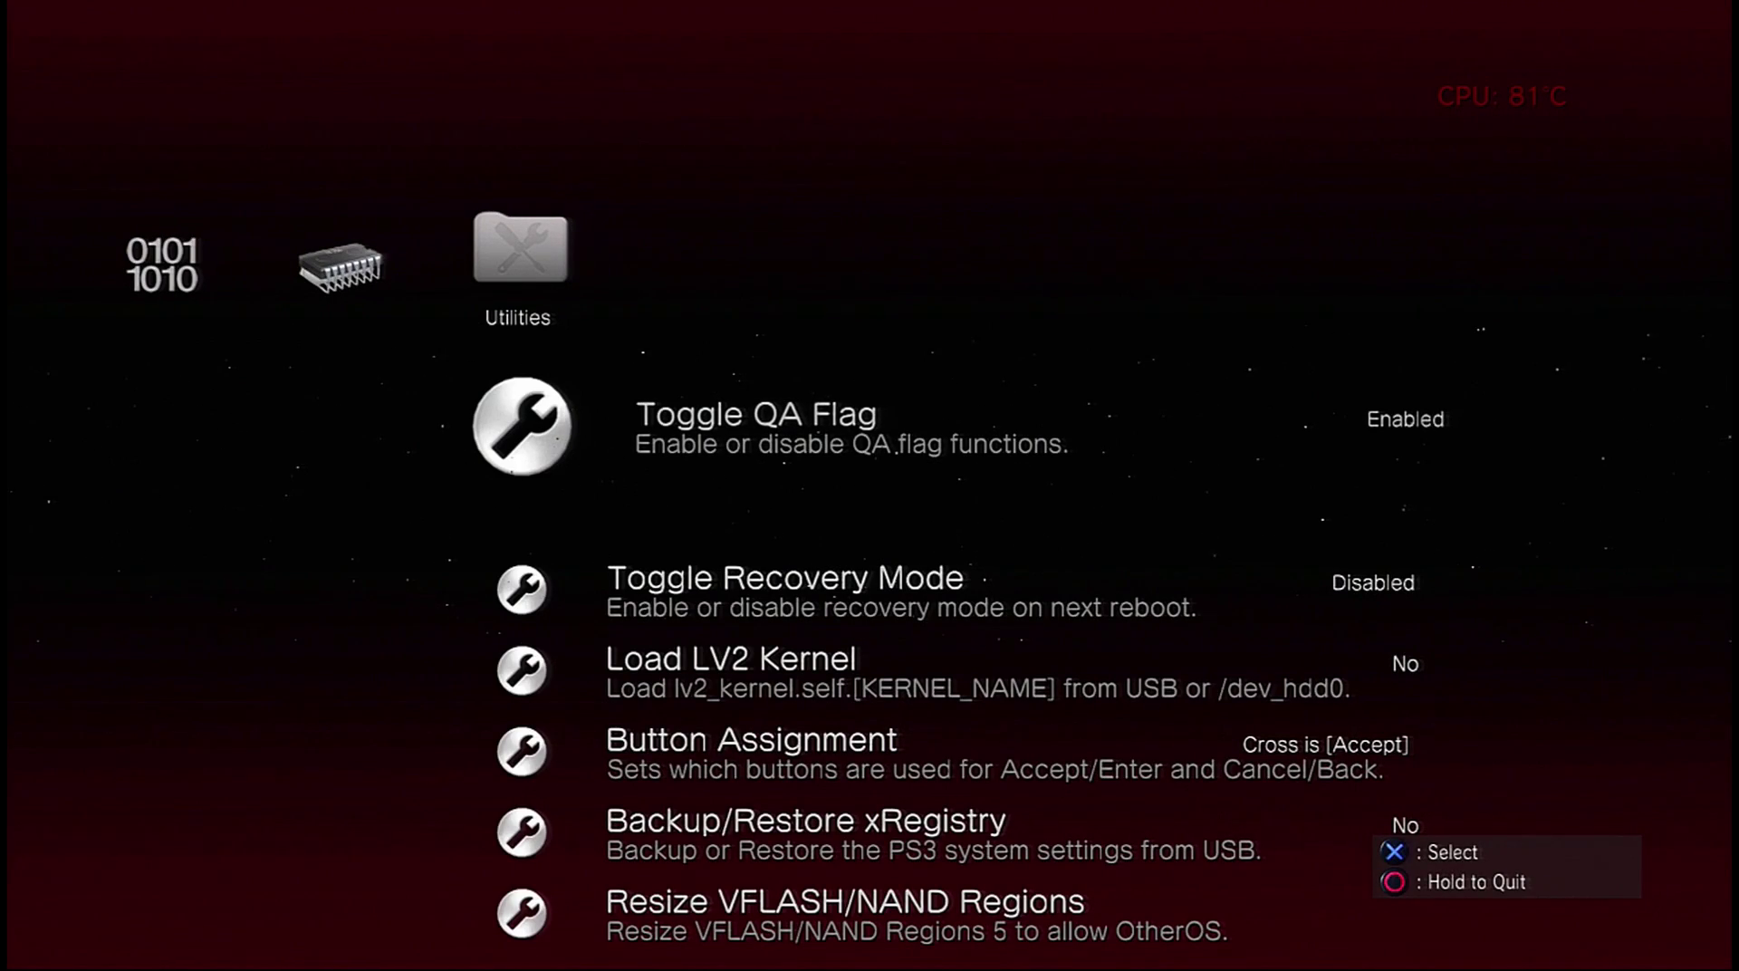
key("Up")
key("Up")
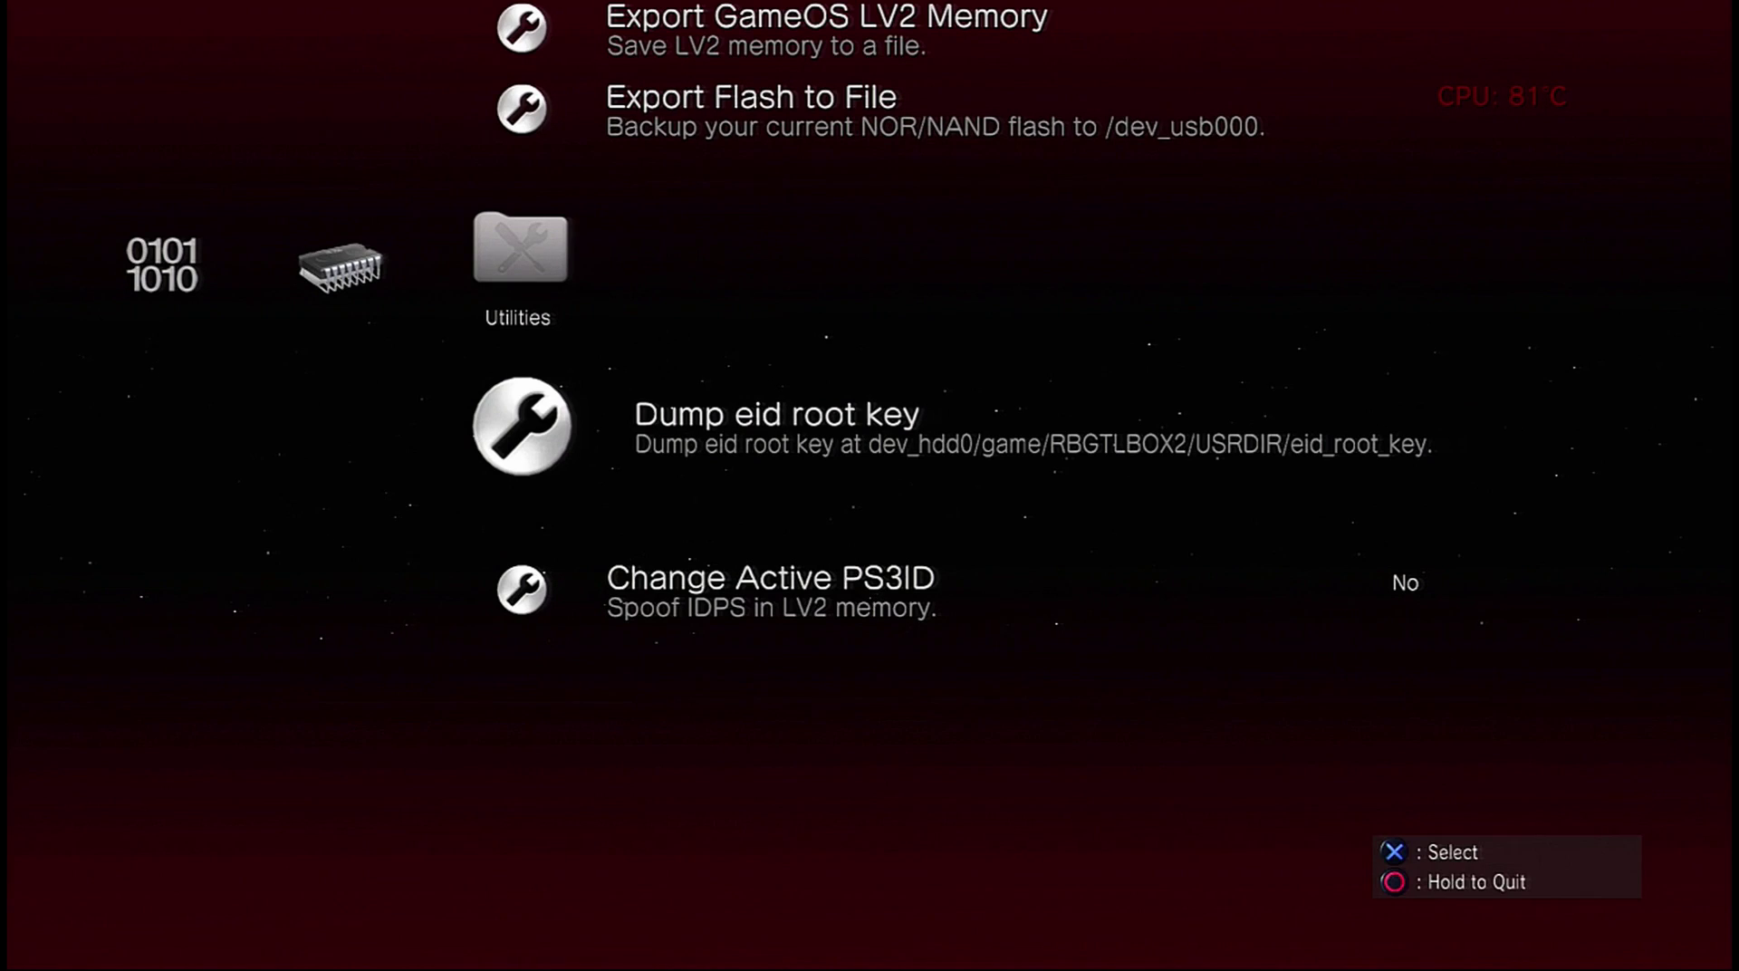
key("Return")
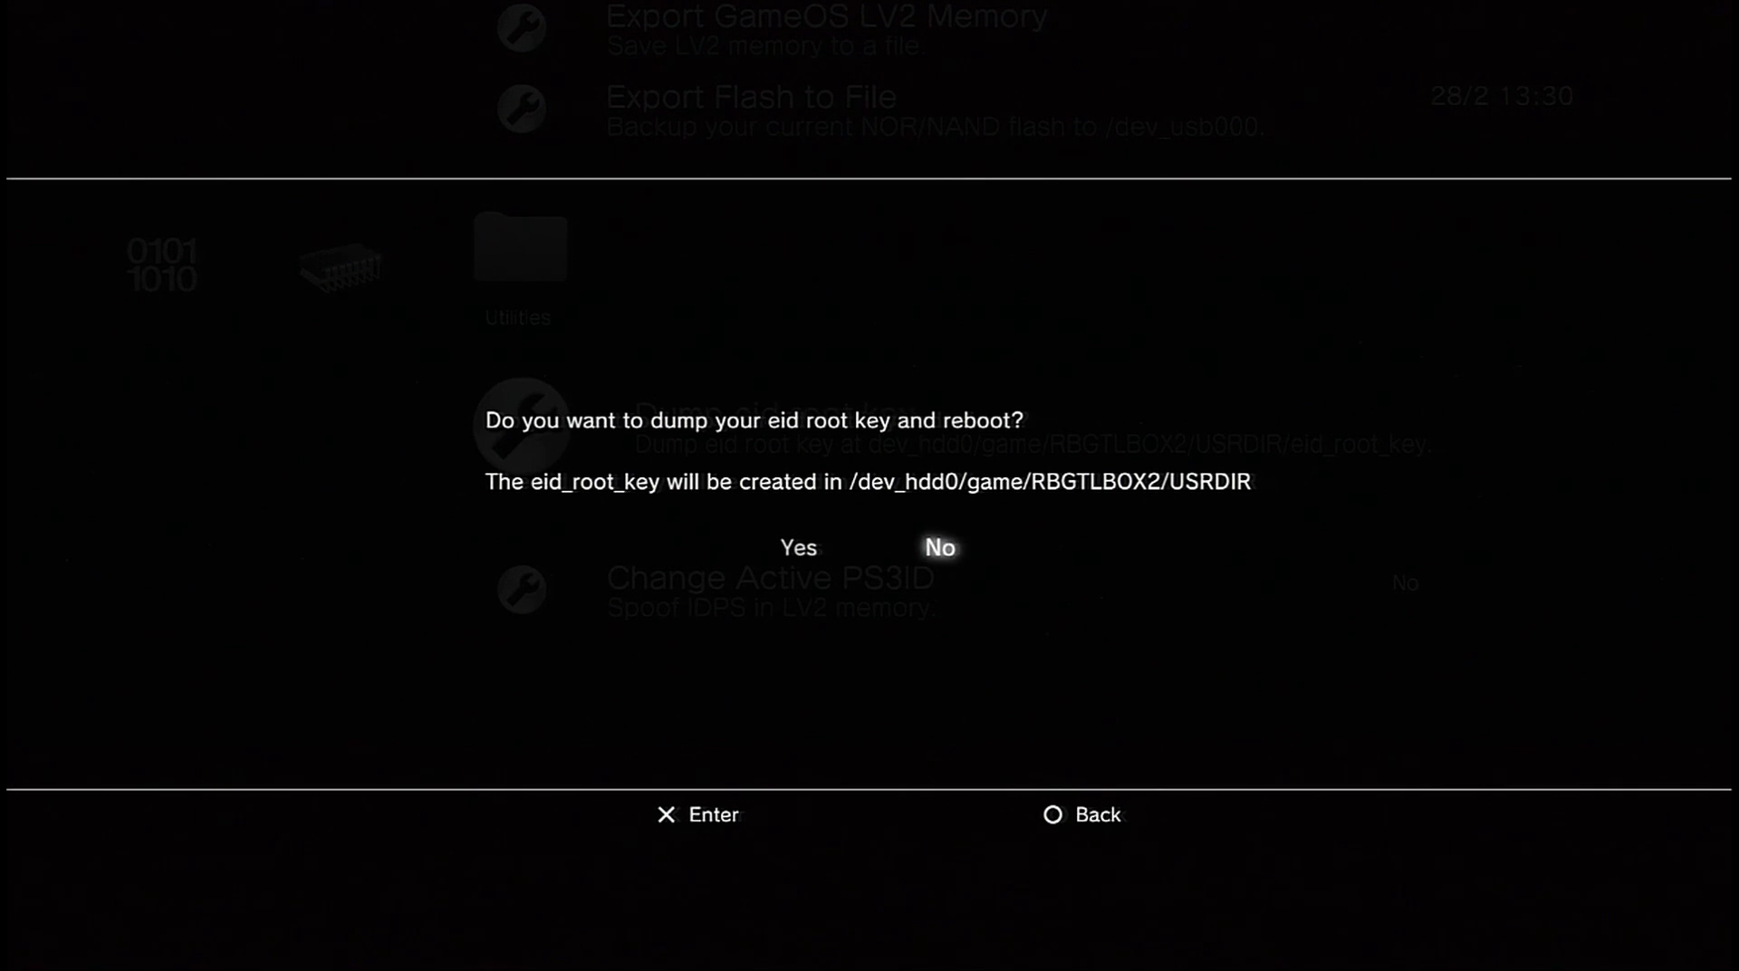
key("Left")
key("Return")
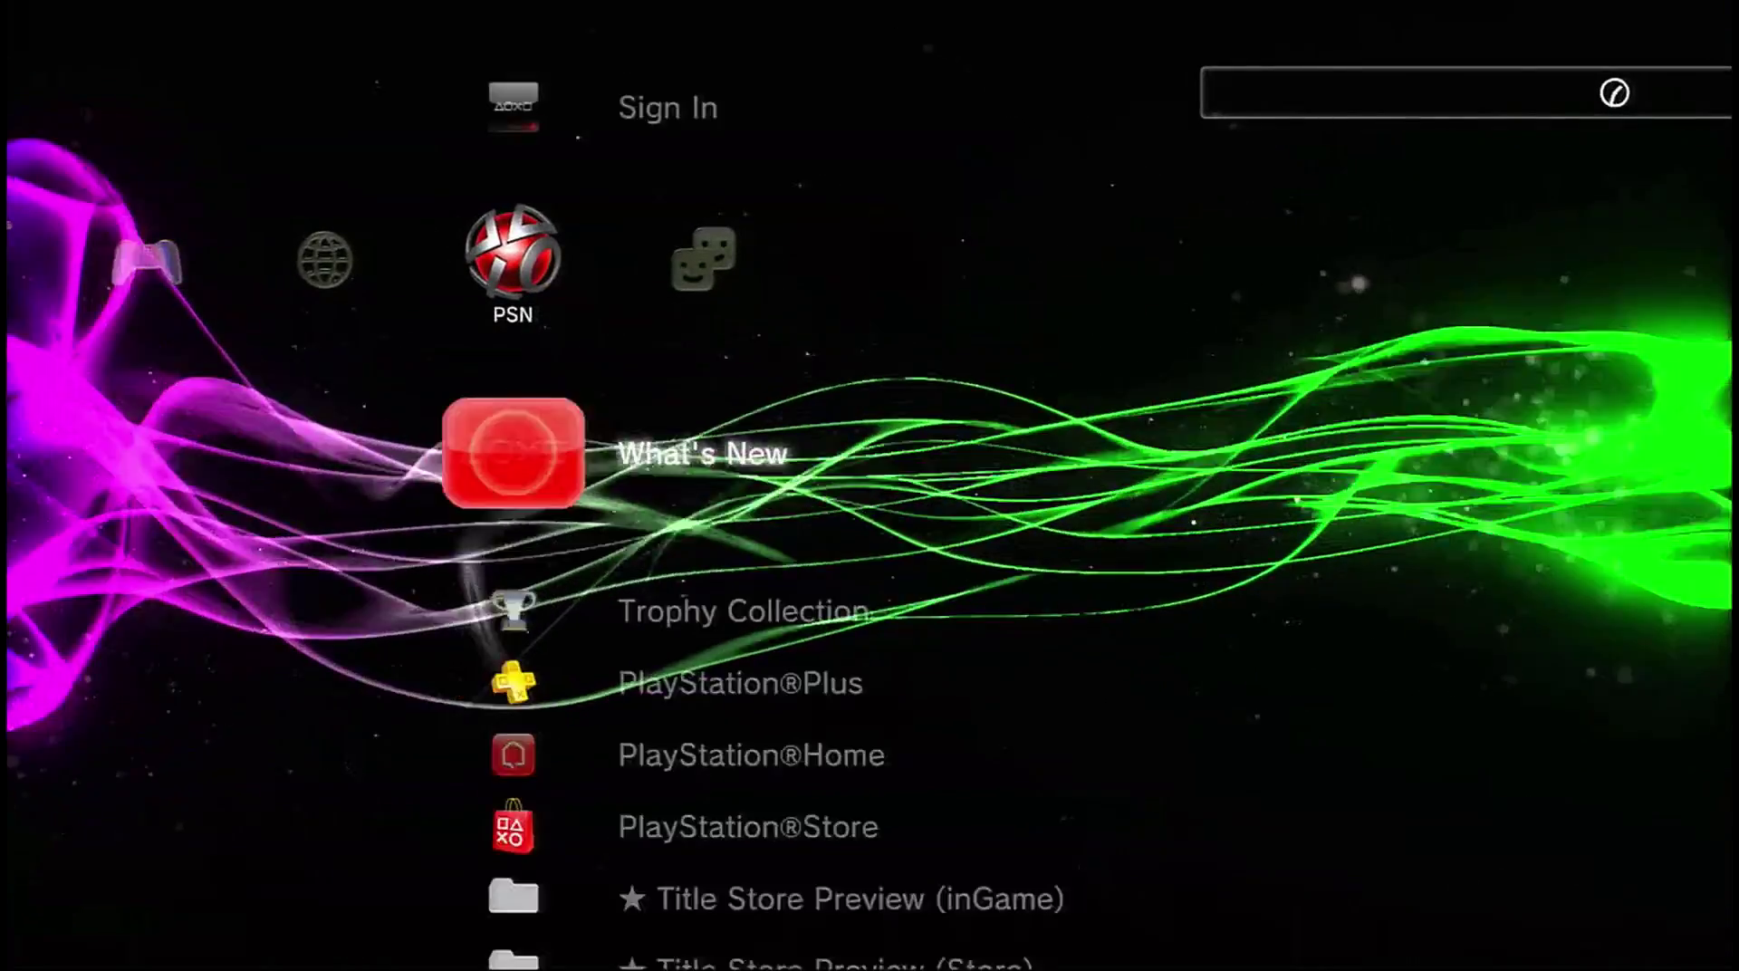
Step: Return to the Game items after the reboot and launch Rebug Toolbox again
key("Left")
key("Left")
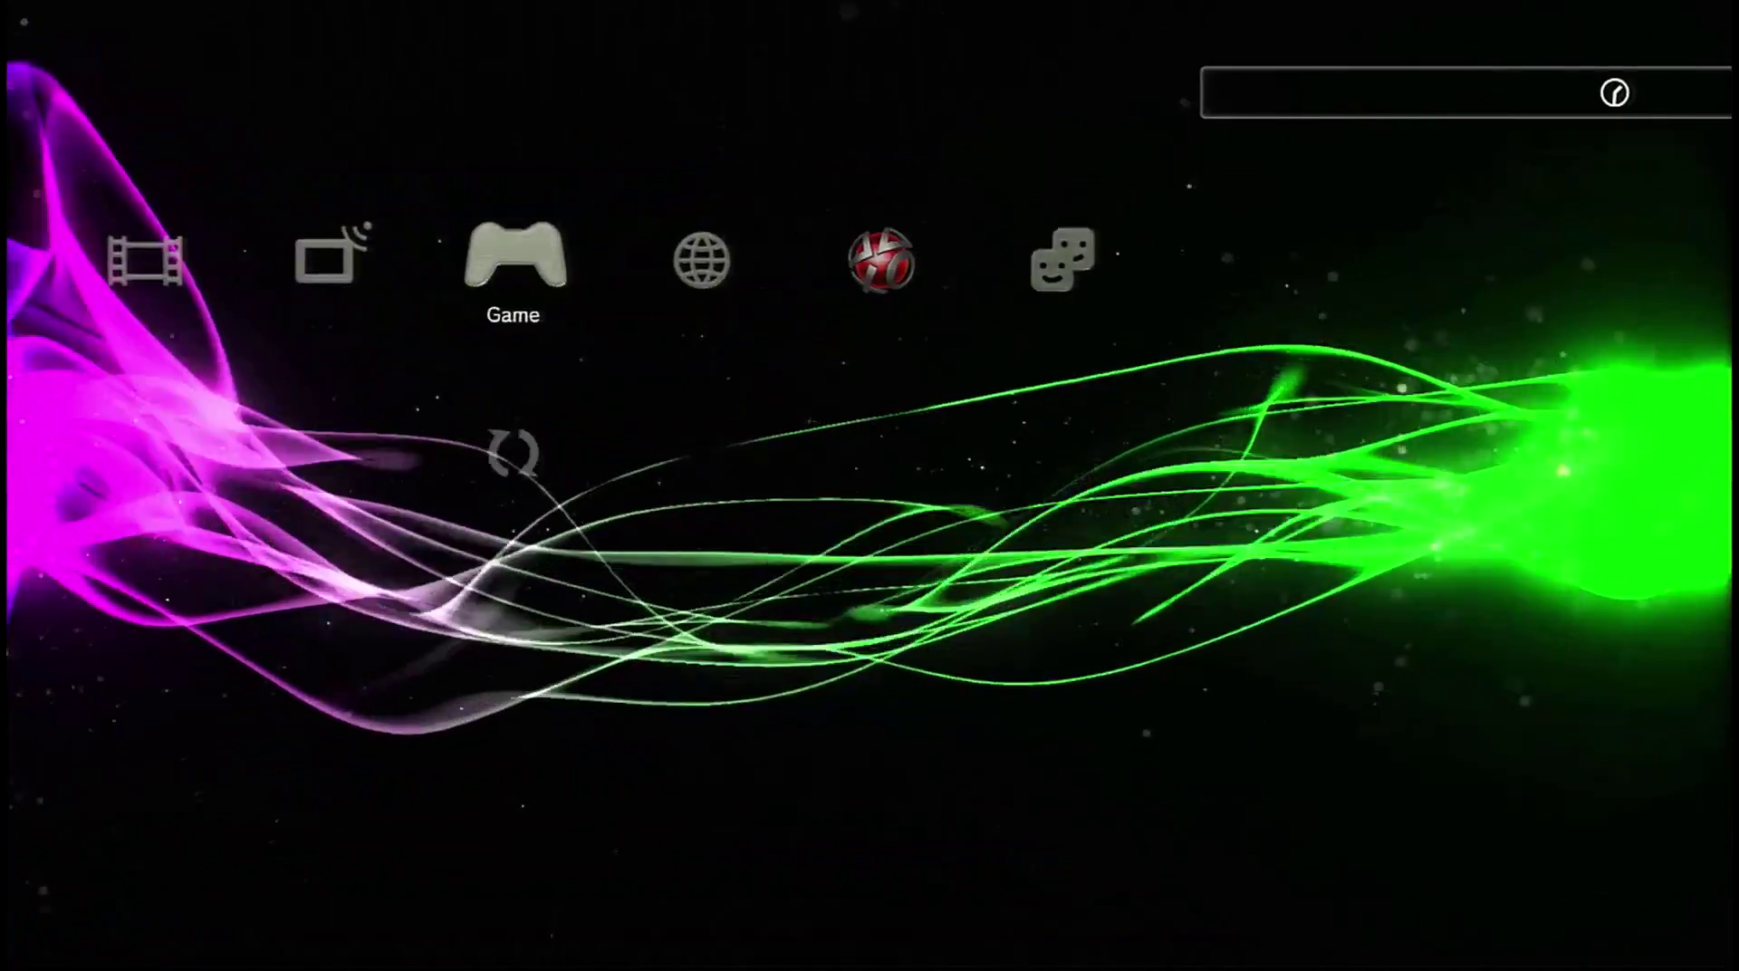
key("Right")
key("Left")
key("Down")
key("Down")
key("Down")
key("Down")
key("Down")
key("Down")
key("Down")
key("Down")
key("Down")
key("Down")
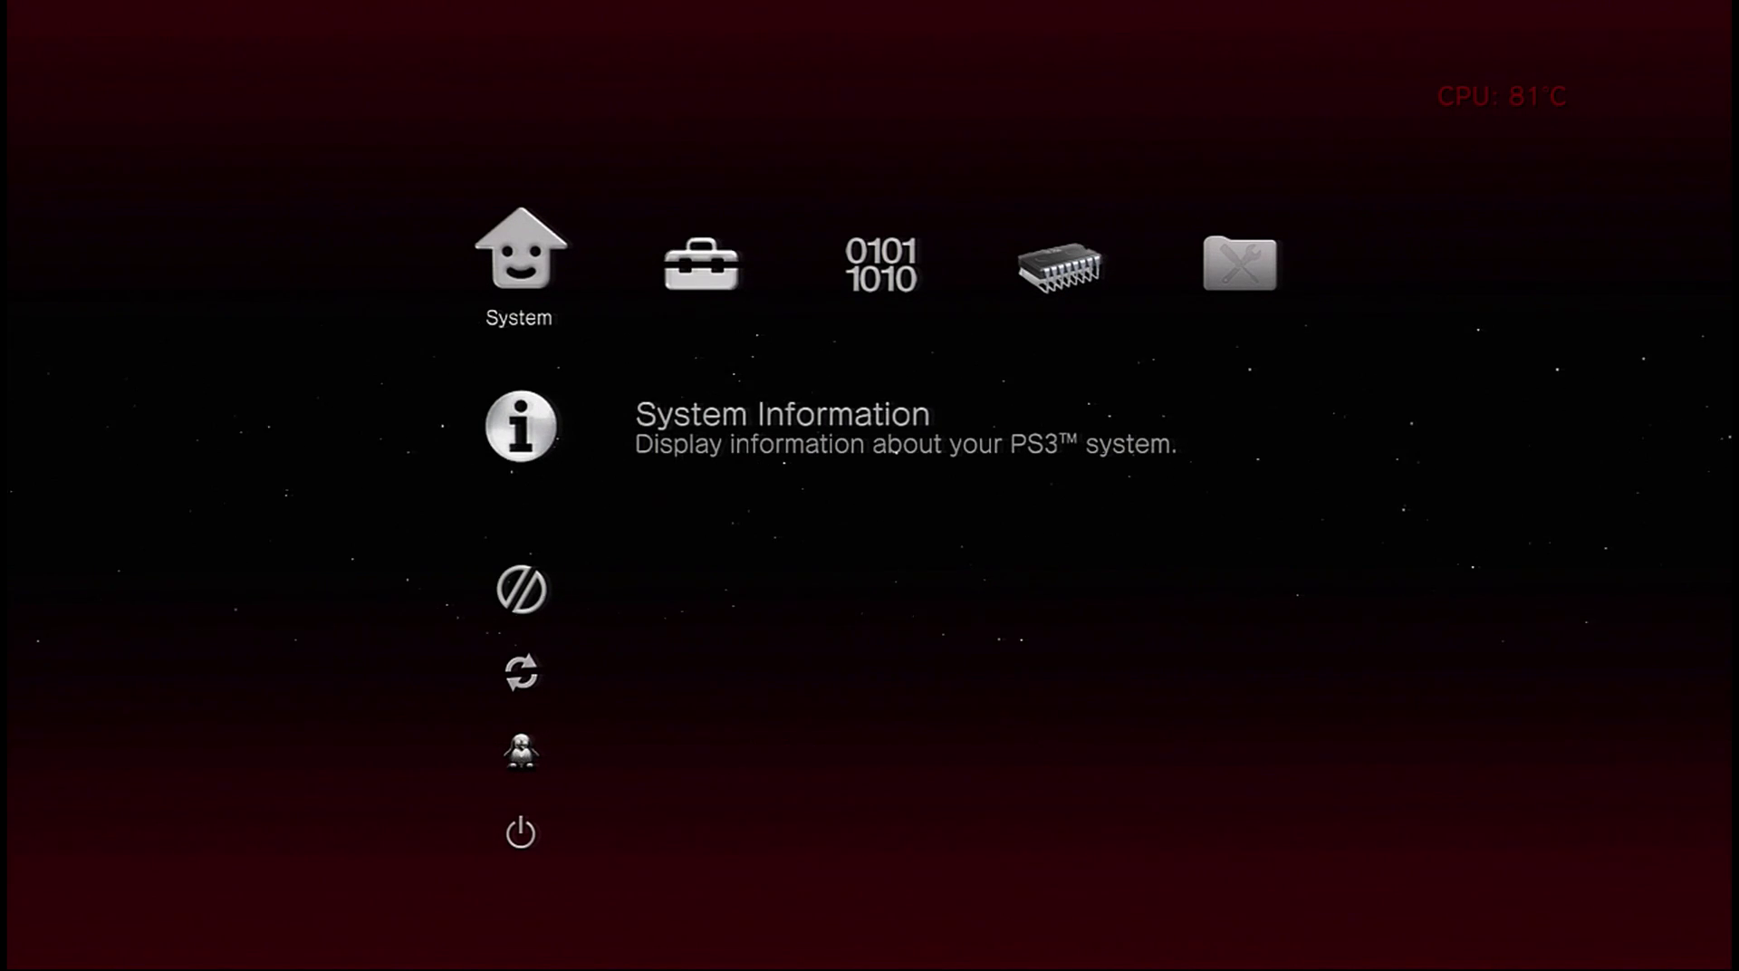
Step: Swap the LV2 kernel using the DEX/CEX option that switches between retail and debug kernels
key("Right")
key("Right")
key("Right")
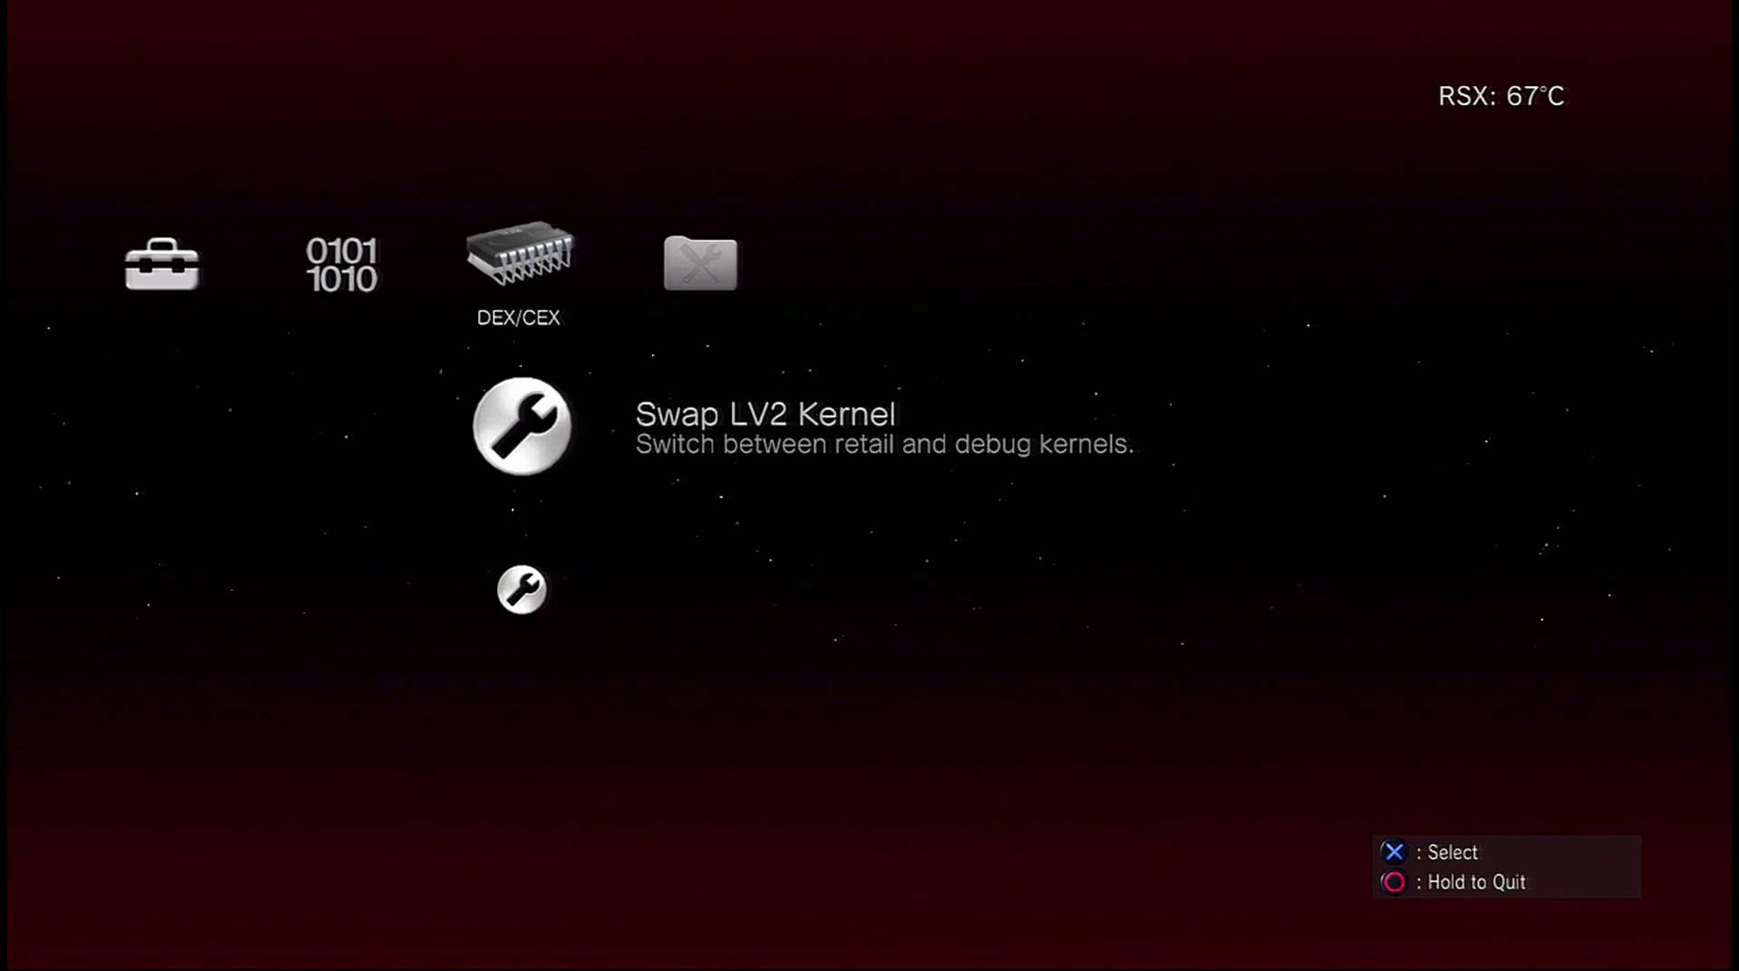
key("Down")
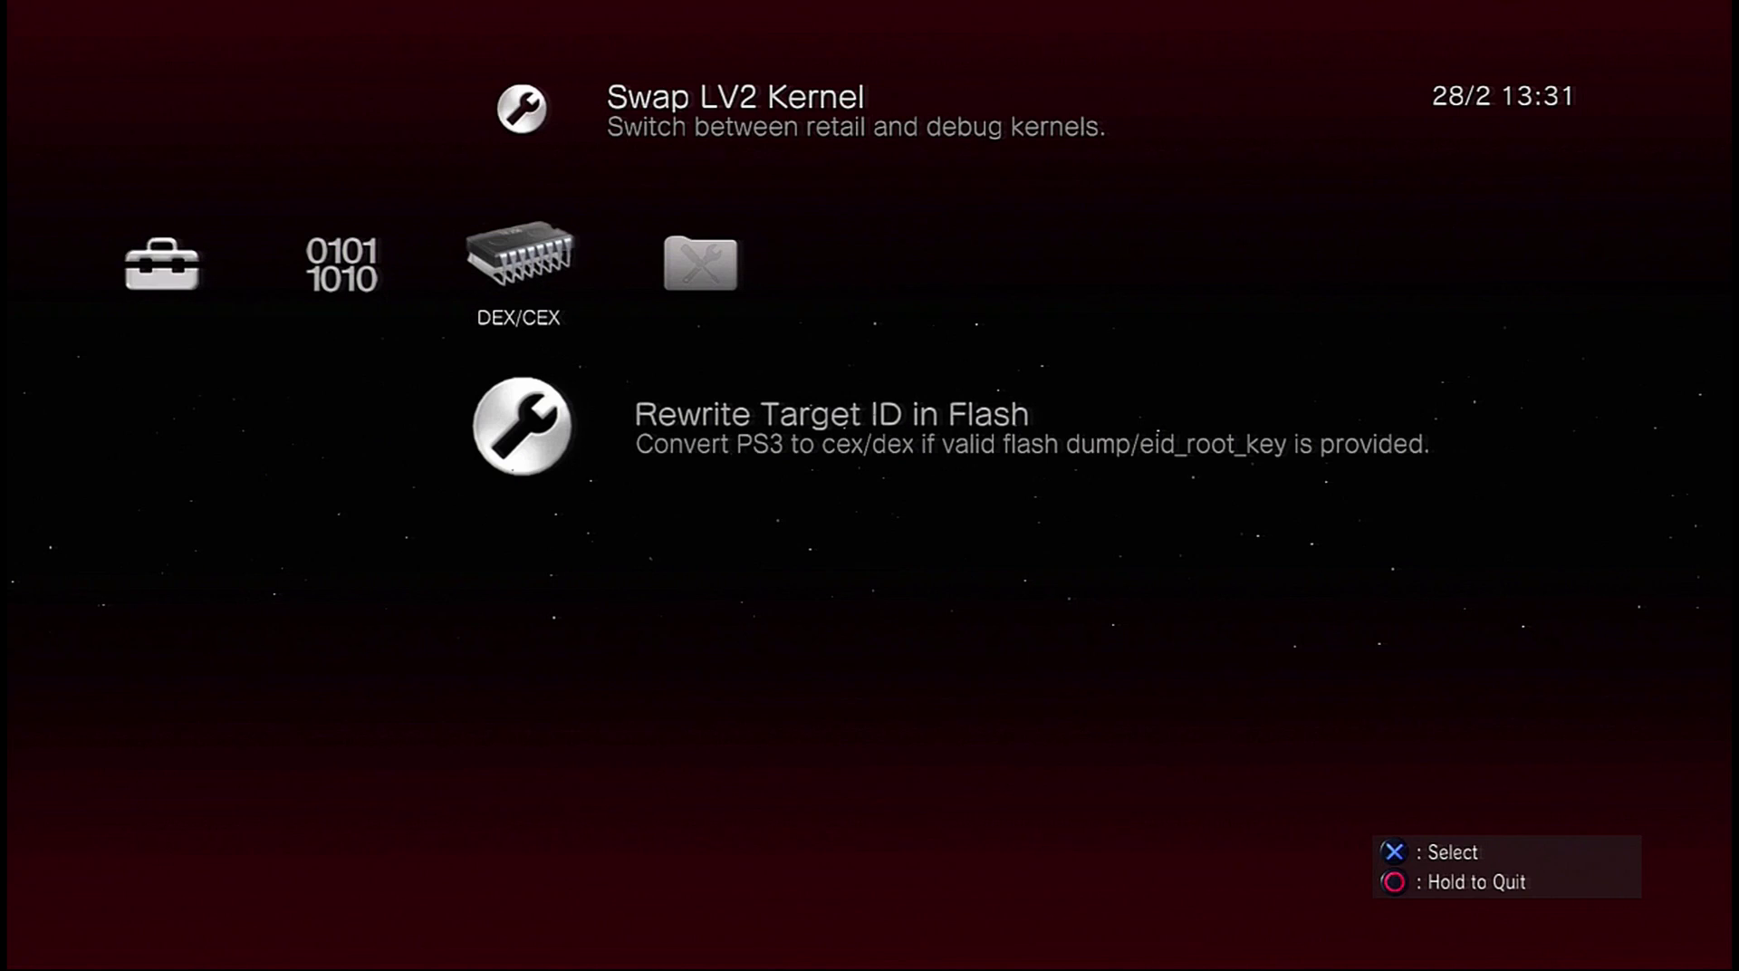
key("Up")
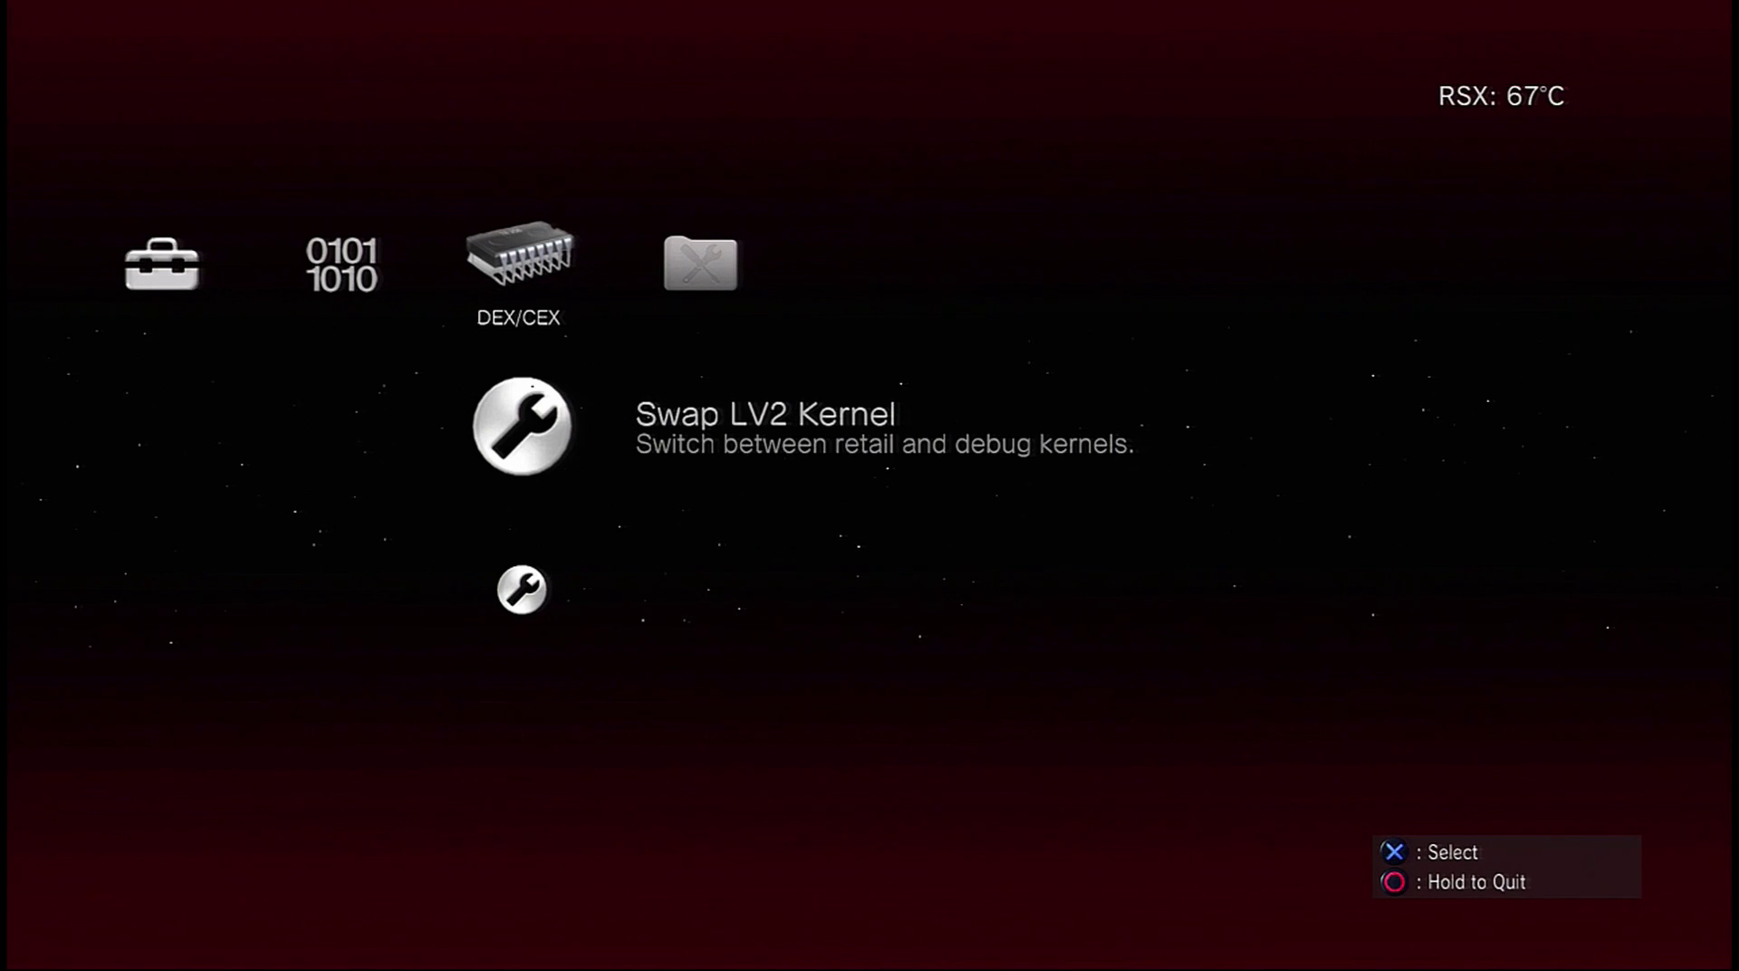
key("Return")
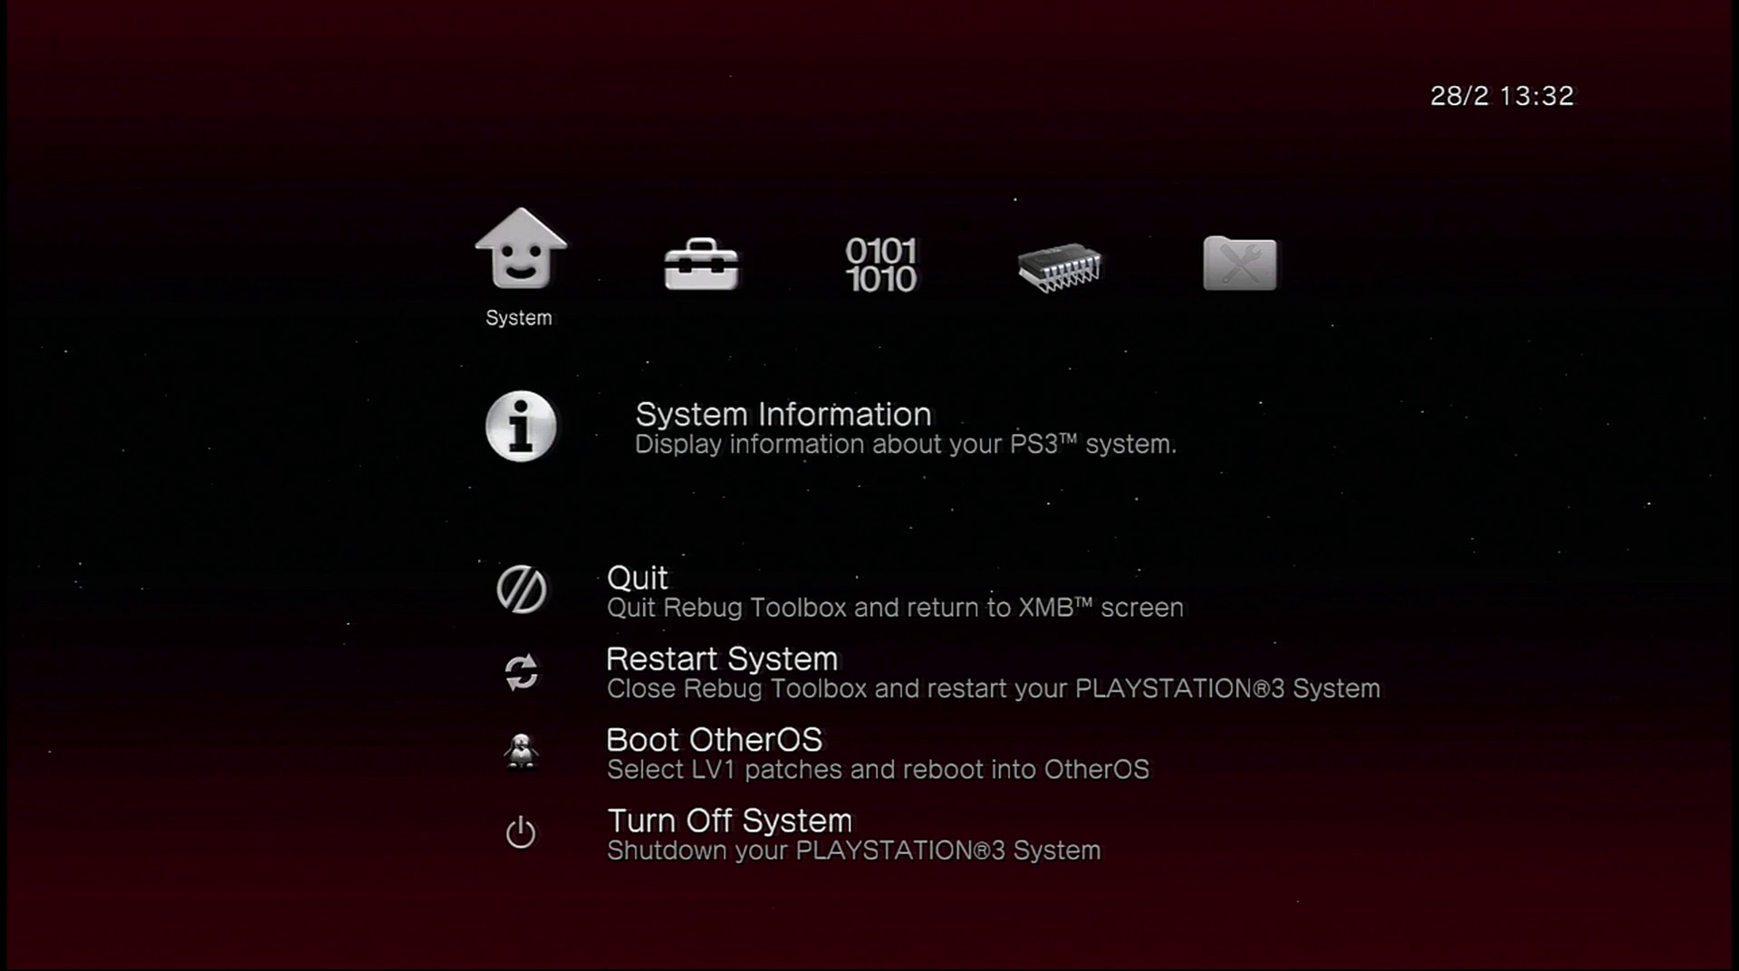
Step: Display the System Information to check the firmware, LV2 kernel and target type
key("Return")
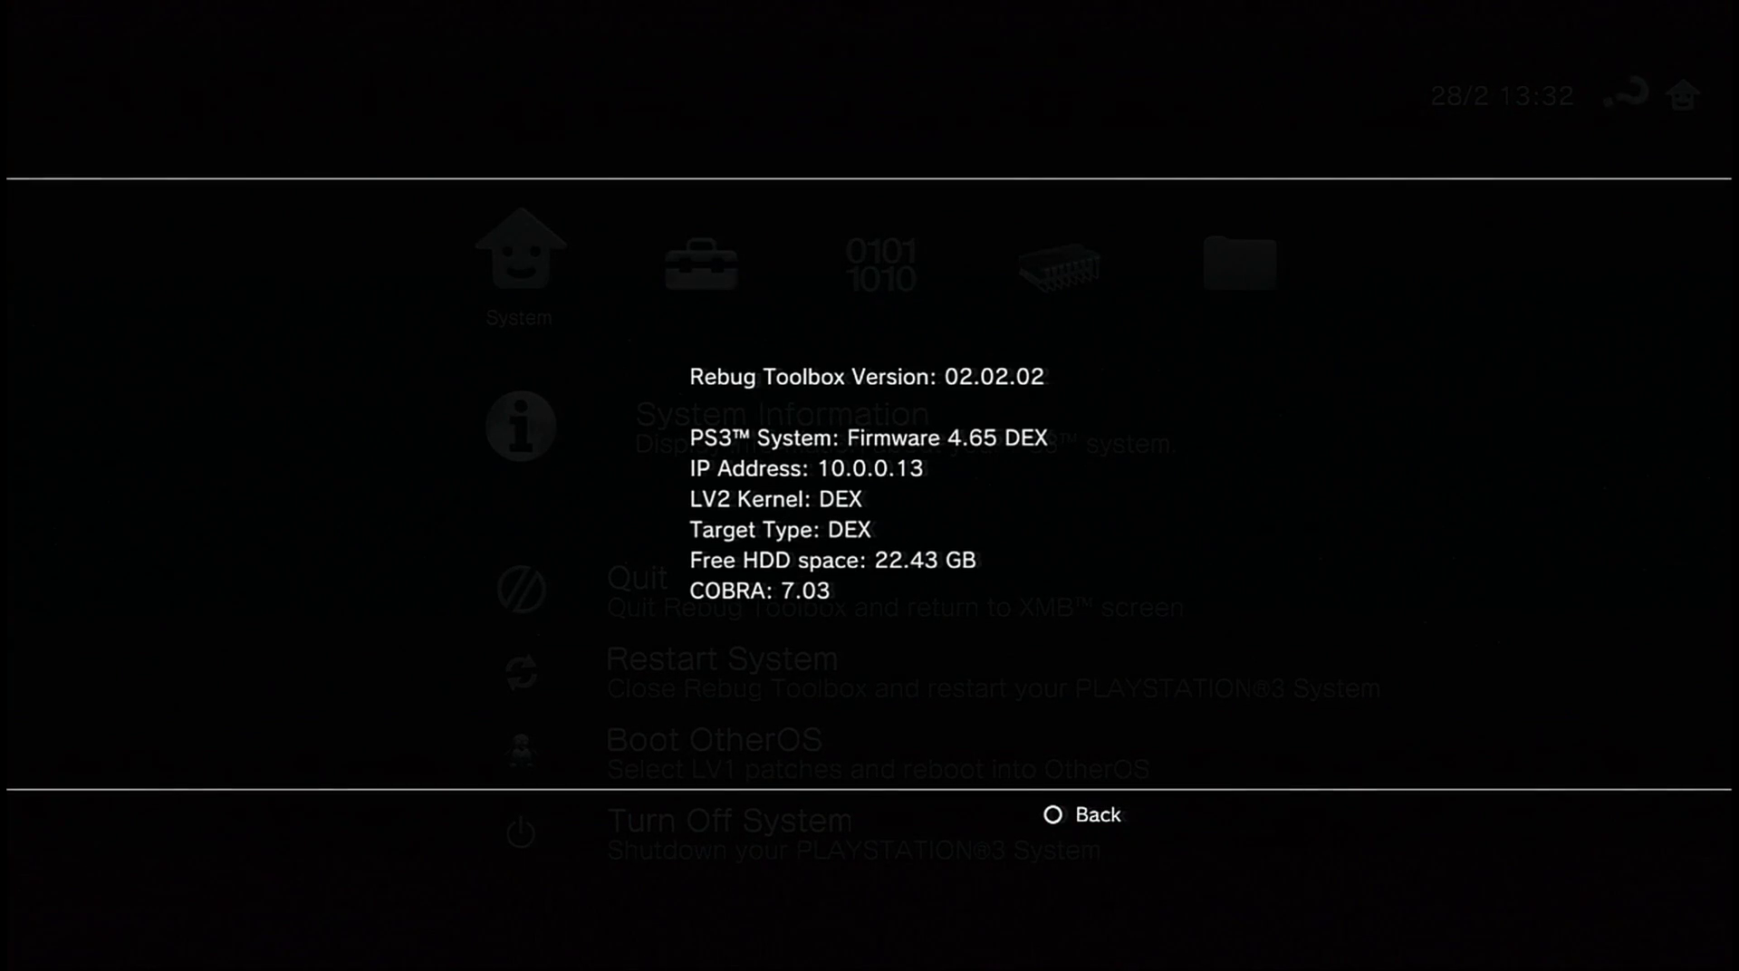